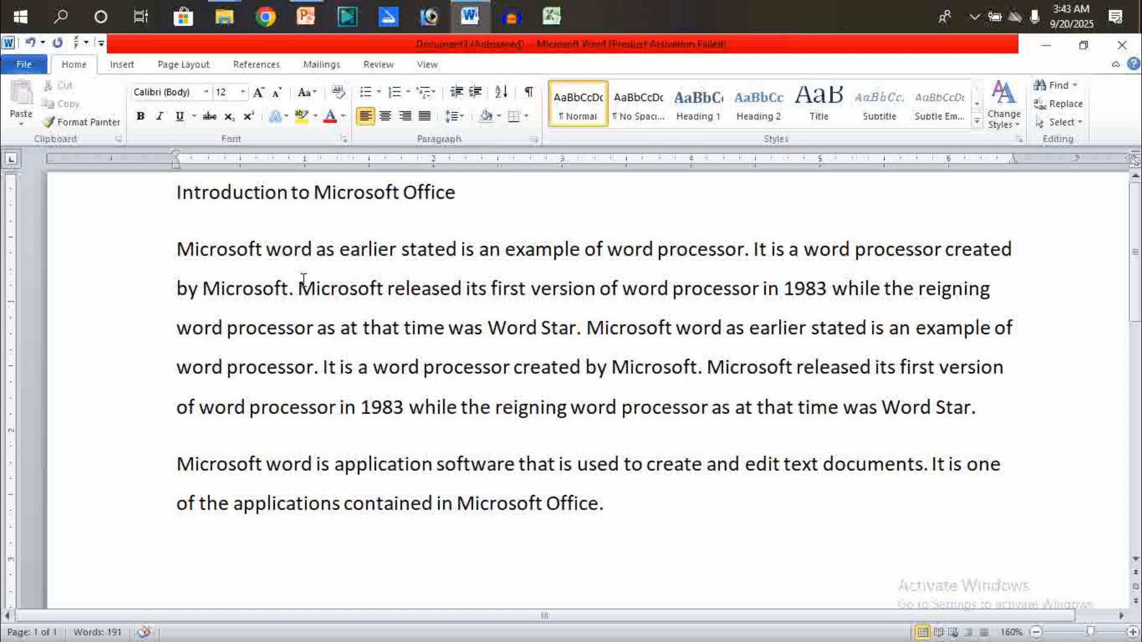
- Change the whole document's font to Times New Roman
{"action": "key", "text": "ctrl+a"}
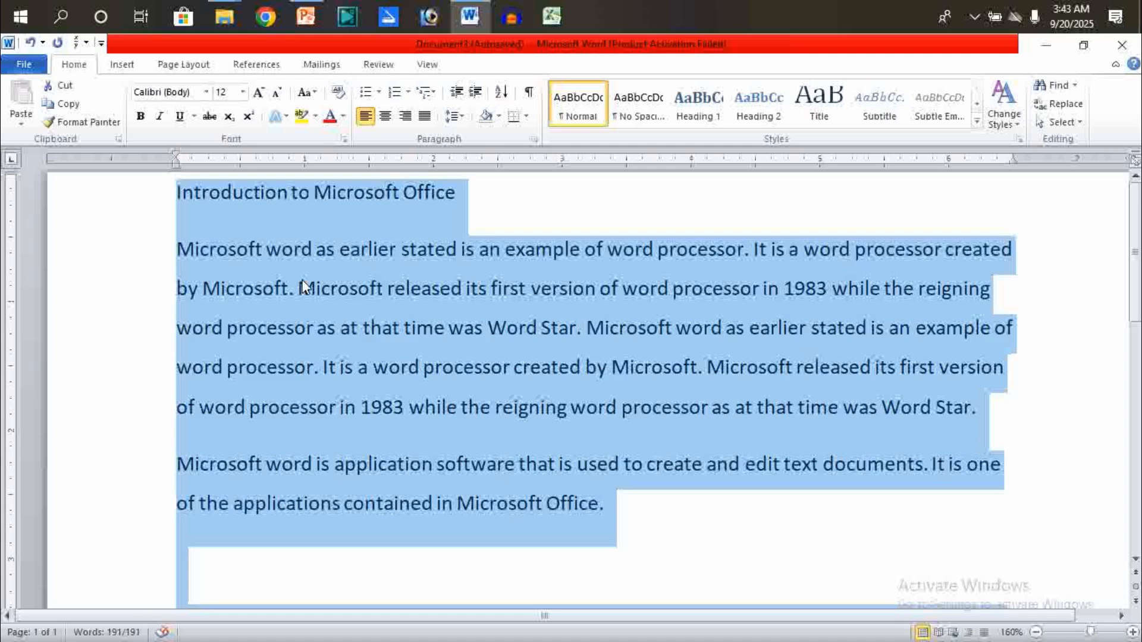
{"action": "left_click", "coordinate": [208, 93]}
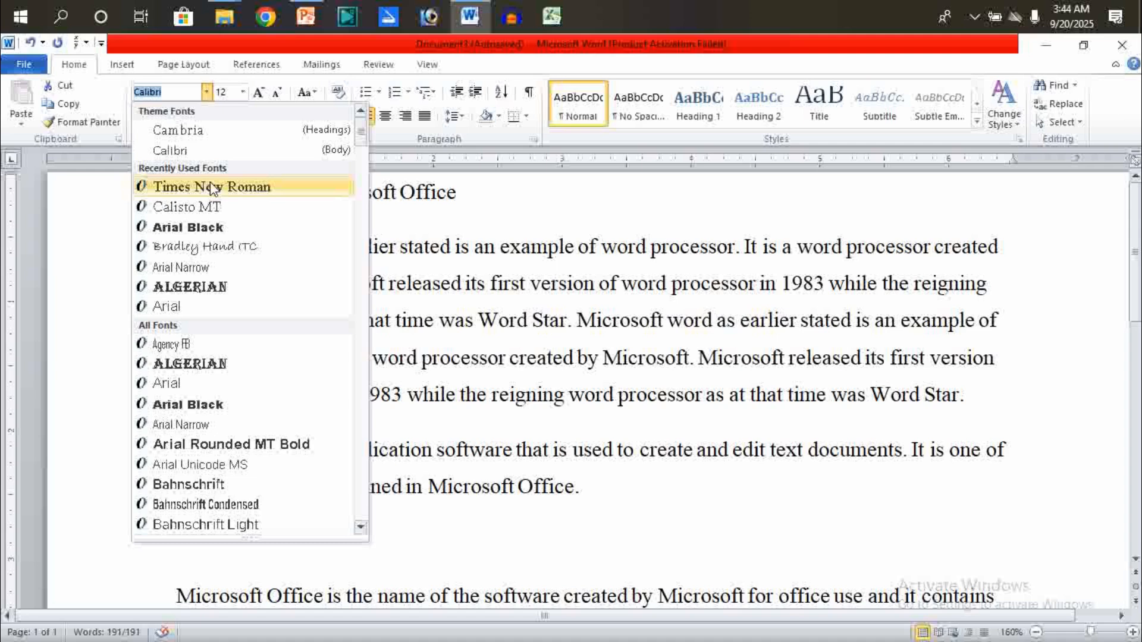
{"action": "left_click", "coordinate": [211, 187]}
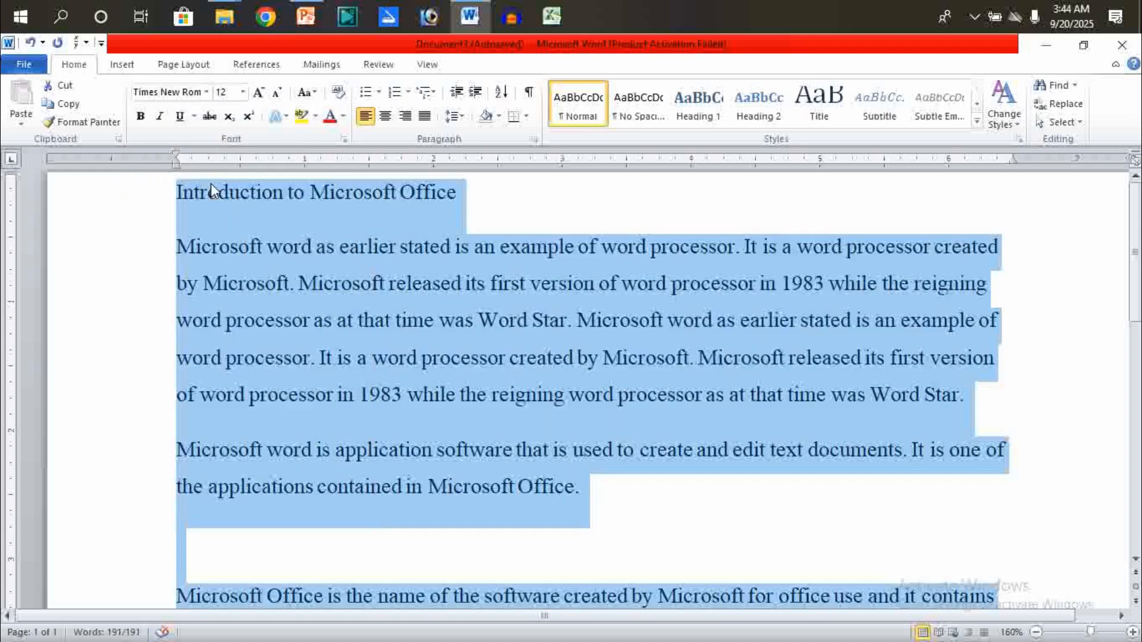
{"action": "left_click", "coordinate": [248, 288]}
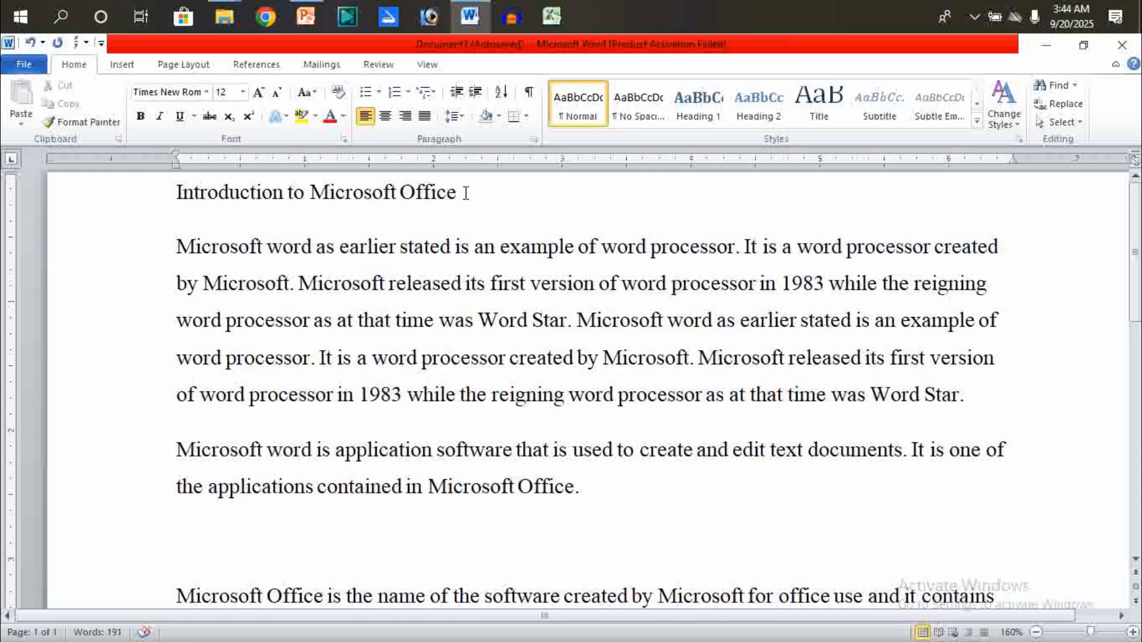
- Set the title "Introduction to Microsoft Office" in the Algerian font
{"action": "left_click_drag", "start_coordinate": [467, 193], "coordinate": [177, 191]}
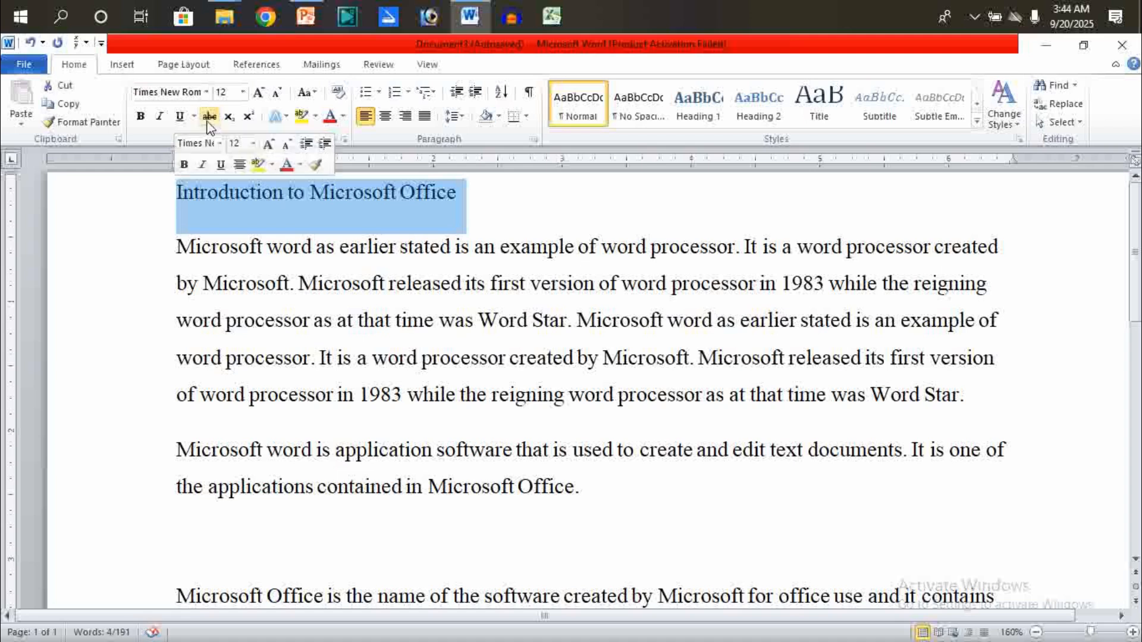
{"action": "left_click", "coordinate": [207, 92]}
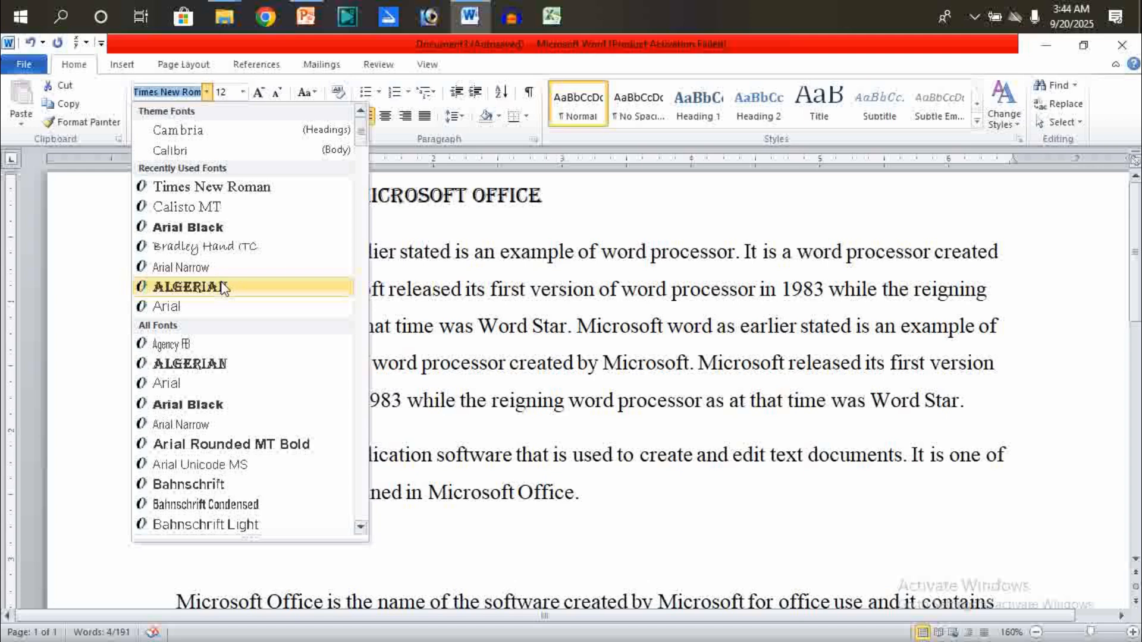
{"action": "left_click", "coordinate": [223, 290]}
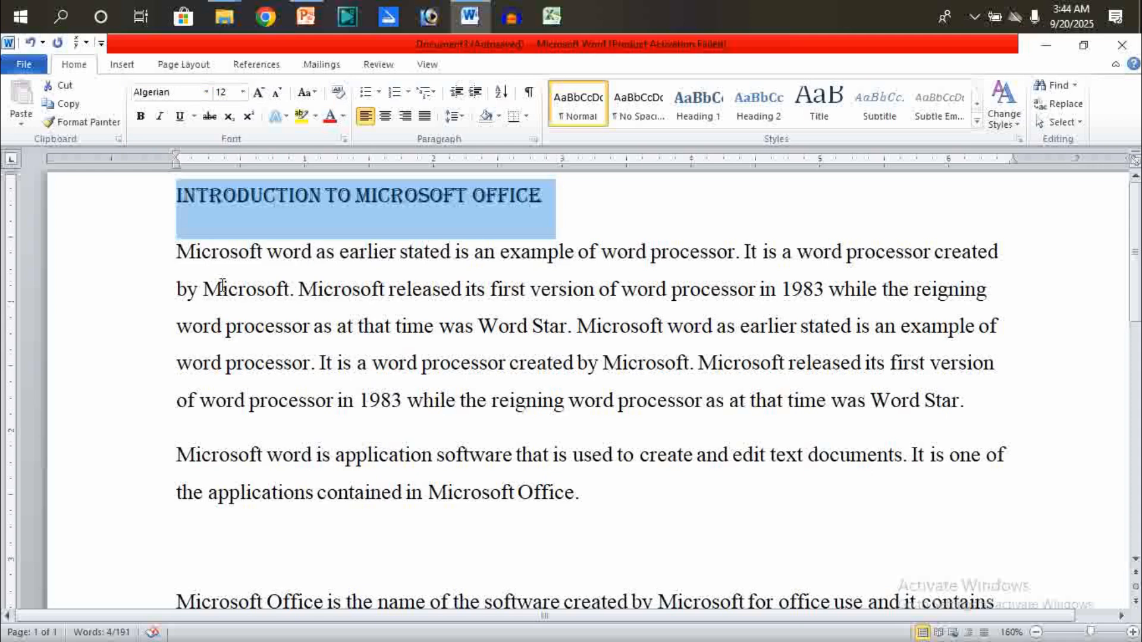
{"action": "left_click", "coordinate": [301, 288]}
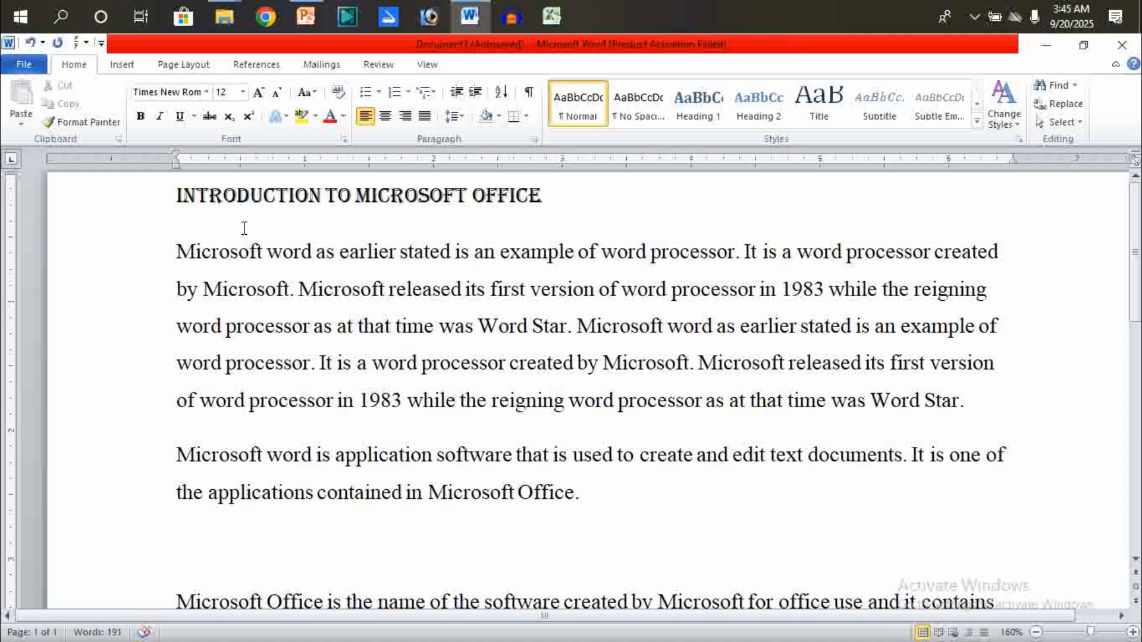
- Set the font size of the whole document to 14
{"action": "key", "text": "ctrl+a"}
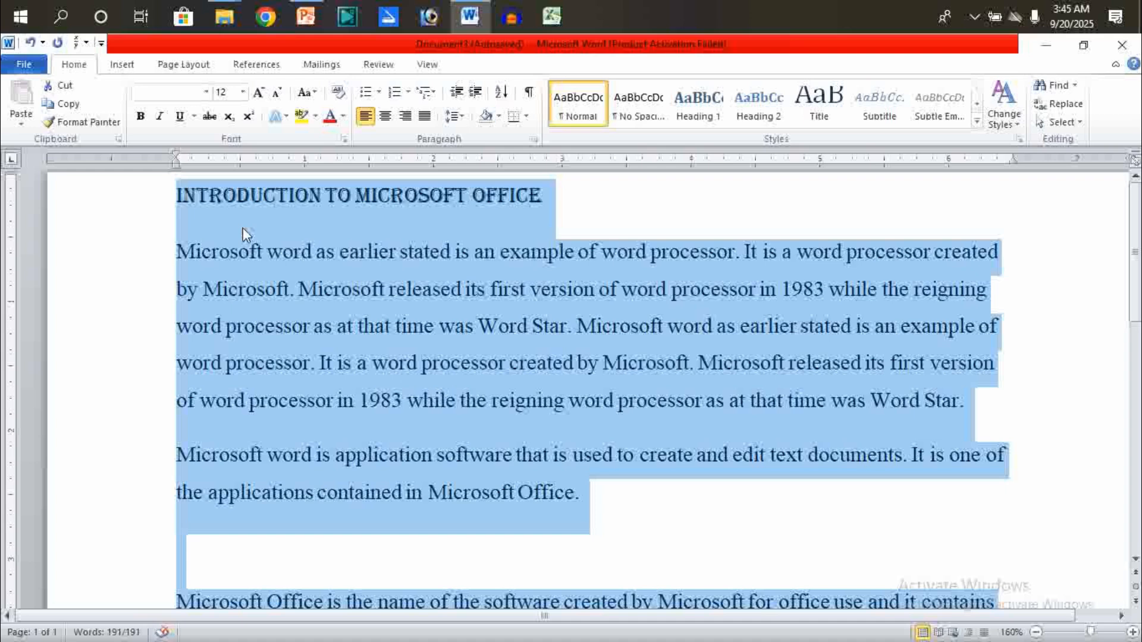
{"action": "left_click", "coordinate": [242, 92]}
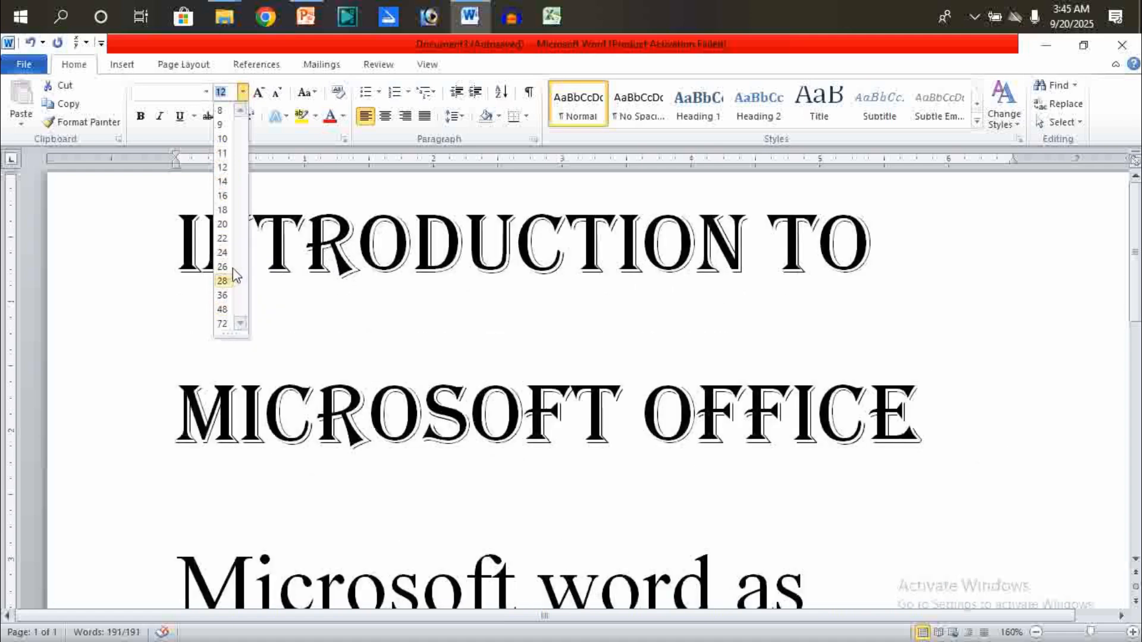
{"action": "left_click", "coordinate": [223, 181]}
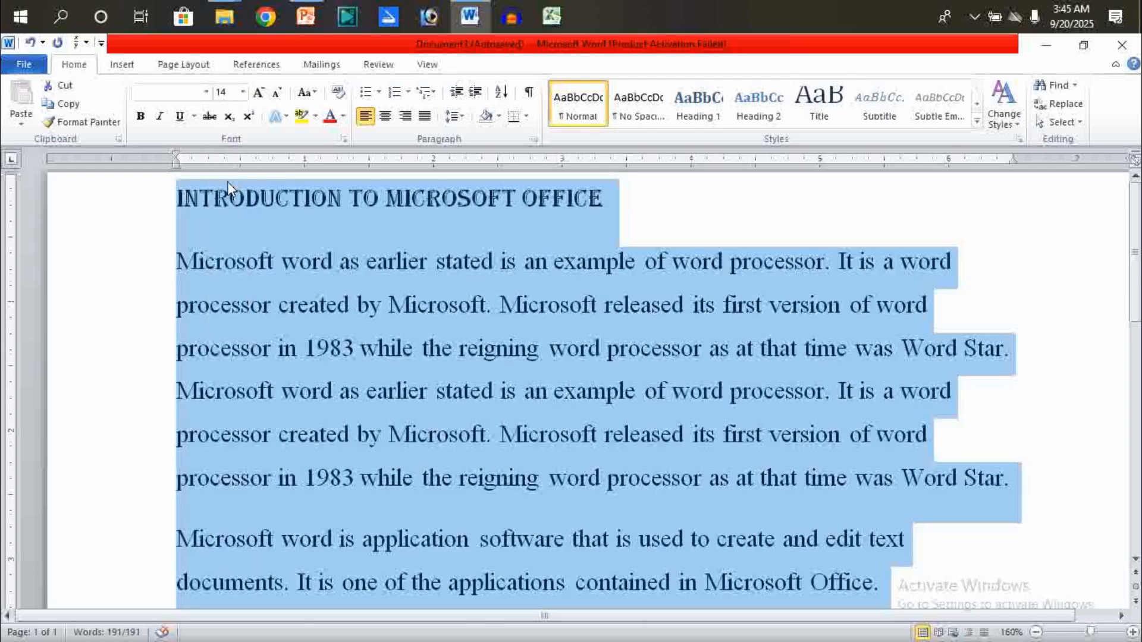
{"action": "left_click", "coordinate": [249, 224]}
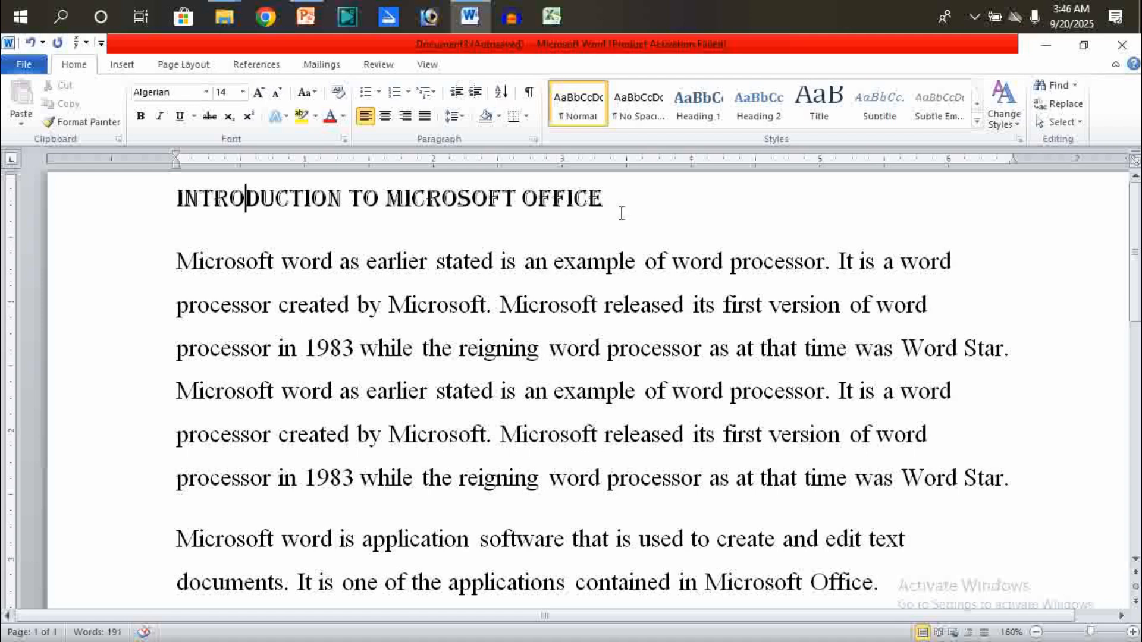
- Select the whole title line and set its font size to 16
{"action": "left_click_drag", "start_coordinate": [617, 195], "coordinate": [313, 168]}
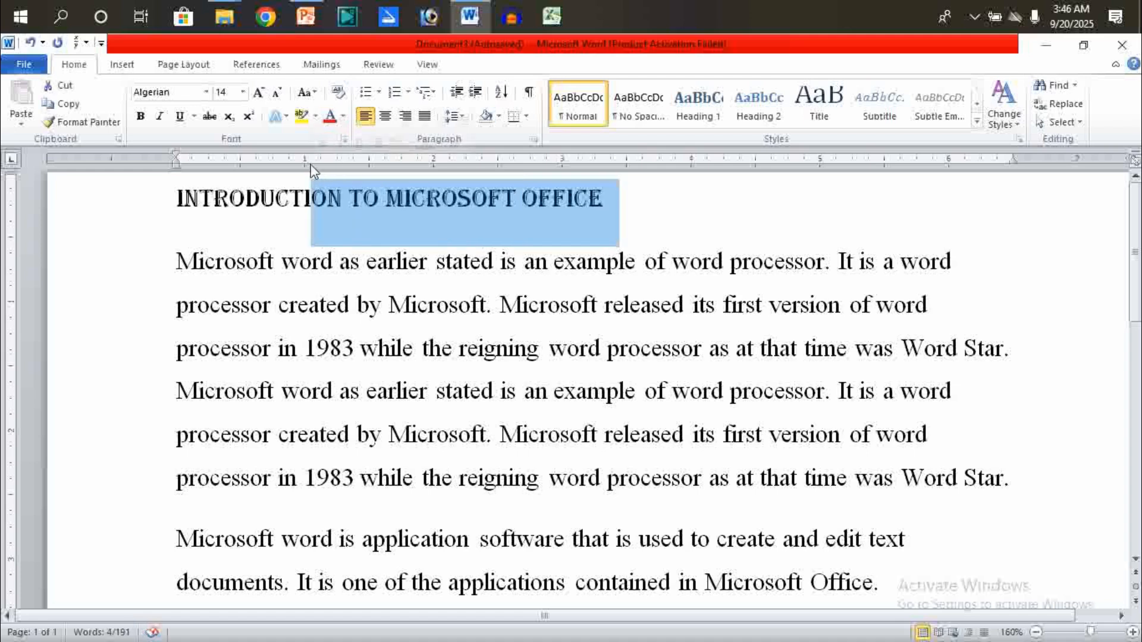
{"action": "left_click", "coordinate": [179, 199]}
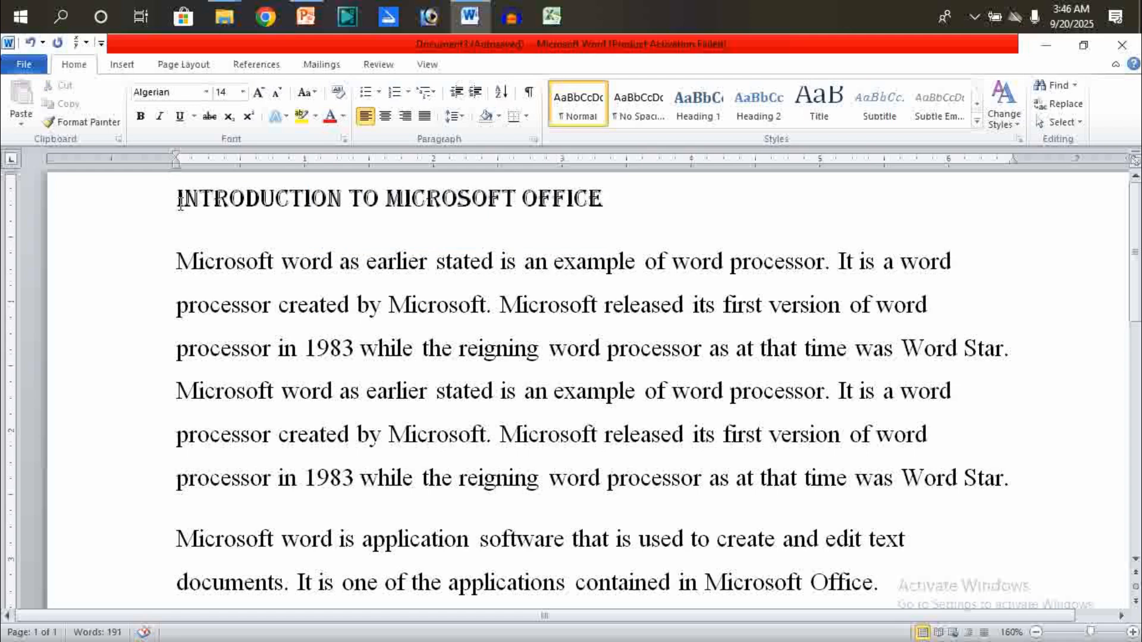
{"action": "triple_click", "coordinate": [180, 201]}
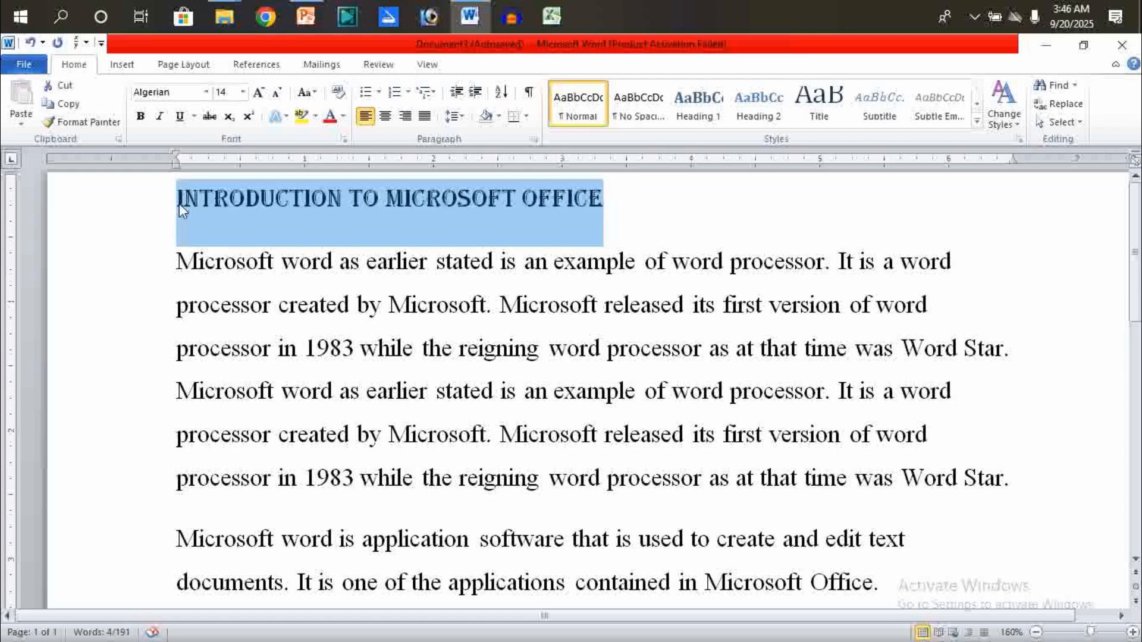
{"action": "left_click", "coordinate": [241, 96]}
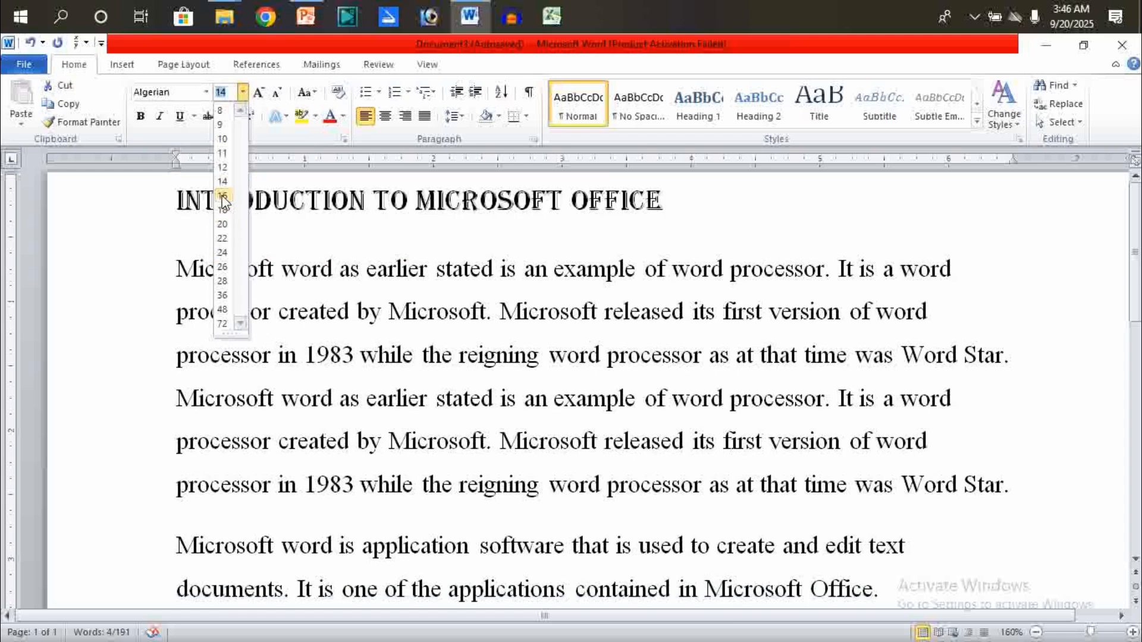
{"action": "left_click", "coordinate": [222, 196]}
{"action": "left_click", "coordinate": [227, 196]}
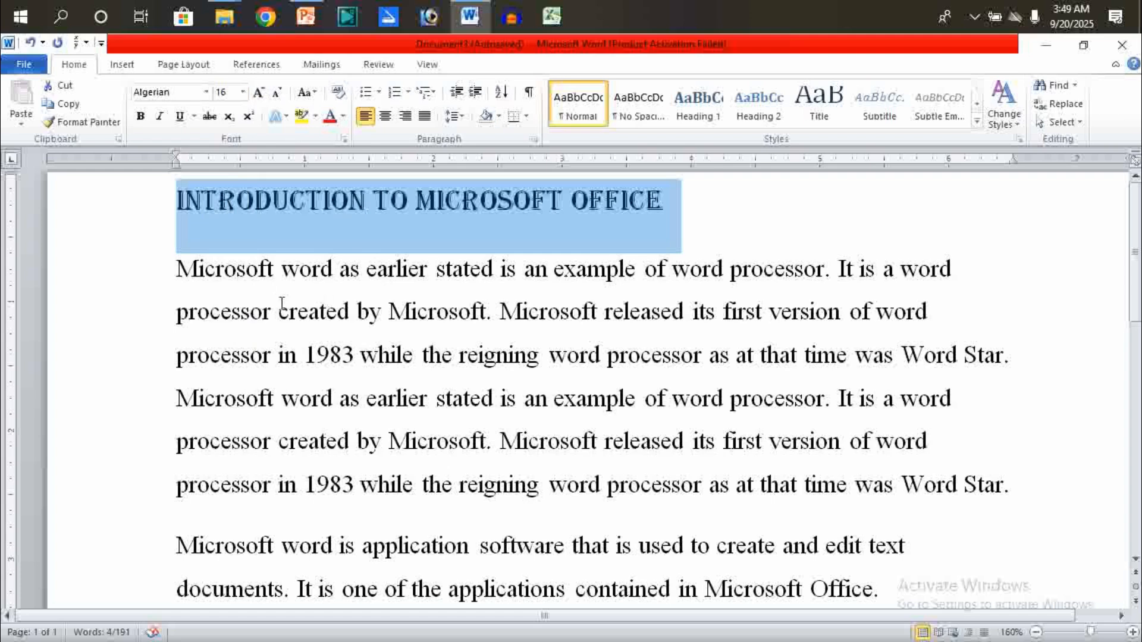
{"action": "left_click", "coordinate": [259, 270]}
- Grow the title's font size step by step with the keyboard shortcut up to 48
{"action": "left_click_drag", "start_coordinate": [172, 206], "coordinate": [712, 177]}
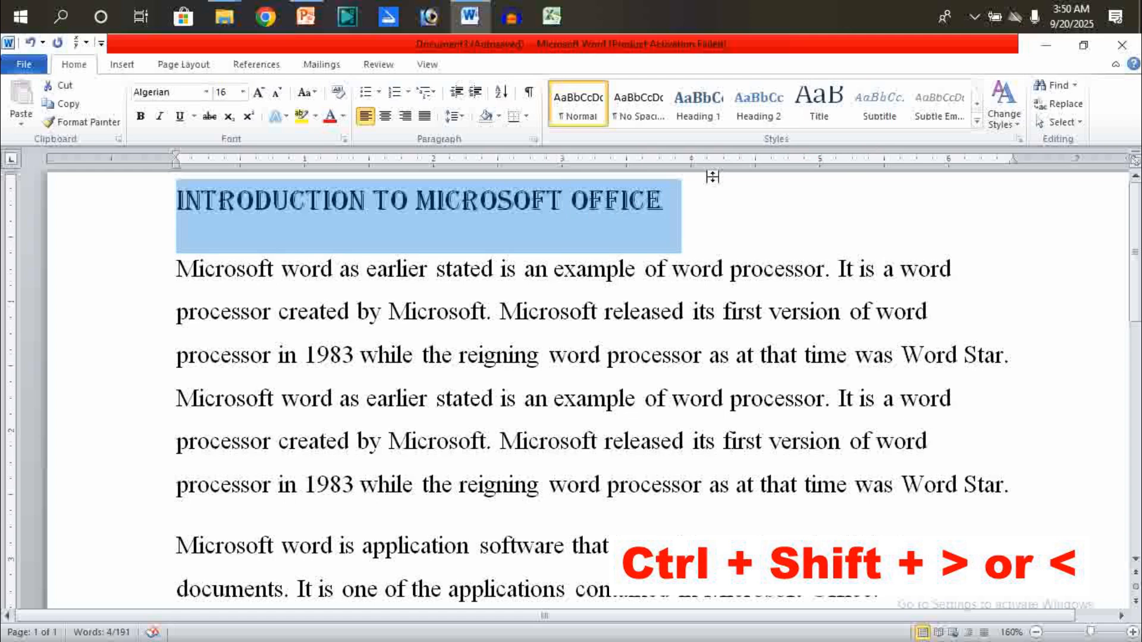
{"action": "key", "text": "ctrl+shift+period"}
{"action": "key", "text": "ctrl+shift+period"}
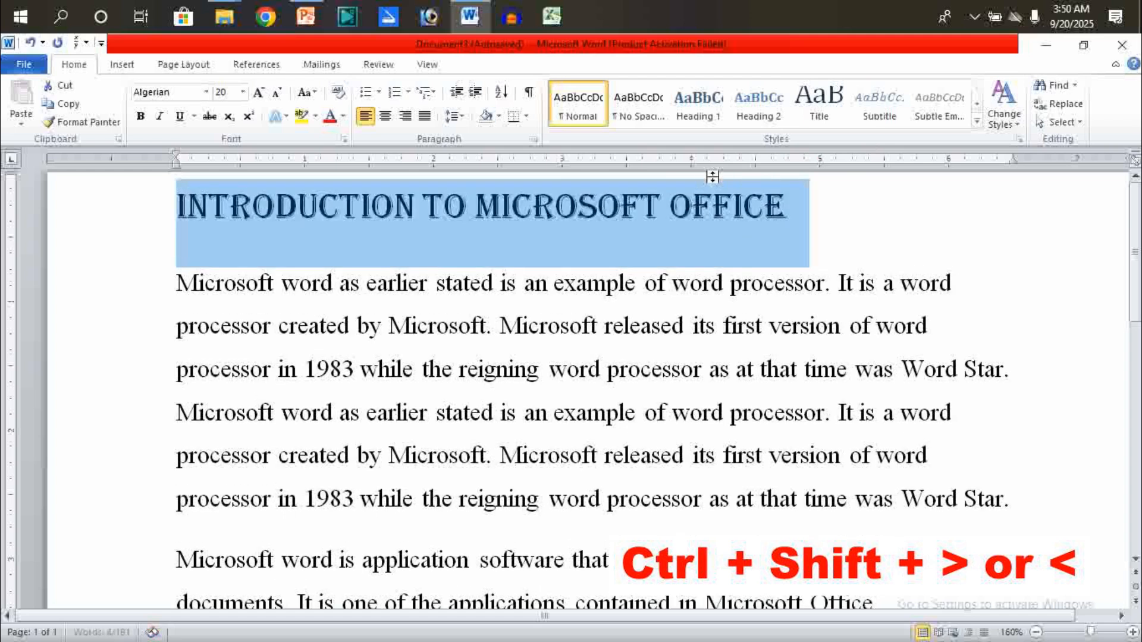
{"action": "key", "text": "ctrl+shift+period"}
{"action": "key", "text": "ctrl+shift+period"}
{"action": "key", "text": "ctrl+shift+period"}
{"action": "key", "text": "ctrl+shift+period"}
{"action": "key", "text": "ctrl+shift+period"}
{"action": "key", "text": "ctrl+shift+period"}
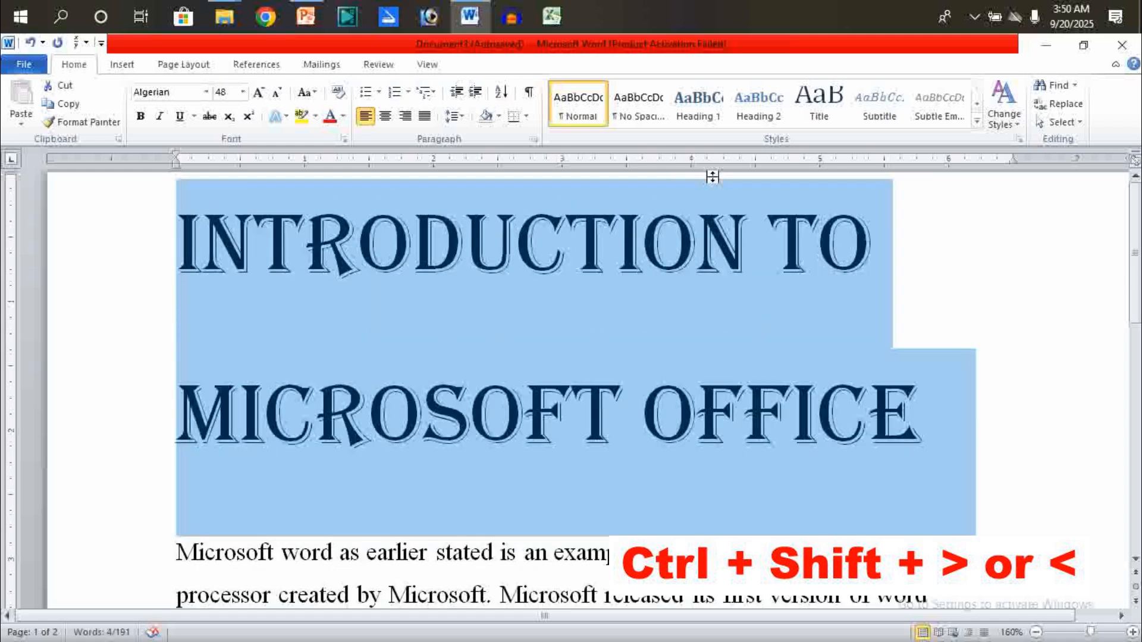
- Shrink the title's font size step by step with the keyboard shortcut down to 18
{"action": "key", "text": "ctrl+shift+comma"}
{"action": "key", "text": "ctrl+shift+comma"}
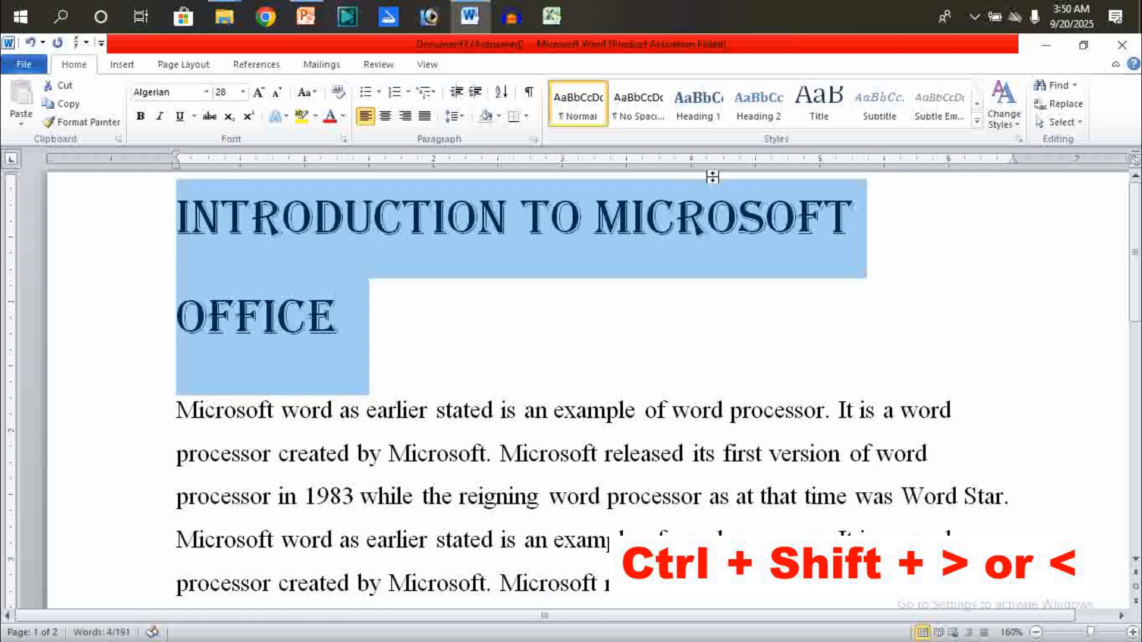
{"action": "key", "text": "ctrl+shift+comma"}
{"action": "key", "text": "ctrl+shift+comma"}
{"action": "key", "text": "ctrl+shift+comma"}
{"action": "key", "text": "ctrl+shift+comma"}
{"action": "key", "text": "ctrl+shift+comma"}
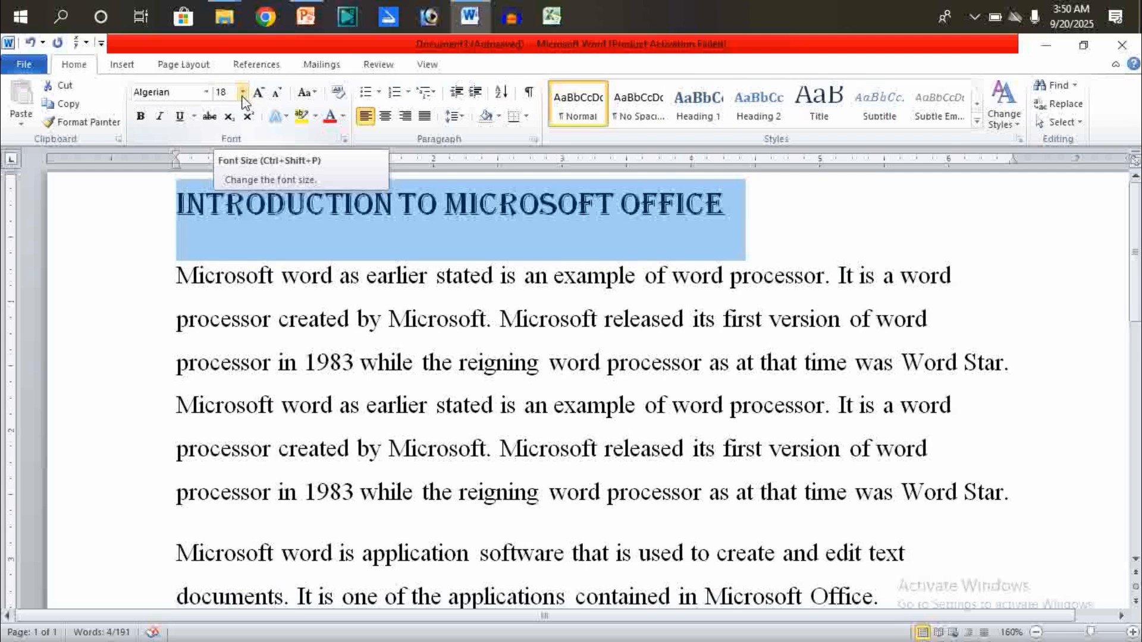
{"action": "left_click", "coordinate": [306, 239]}
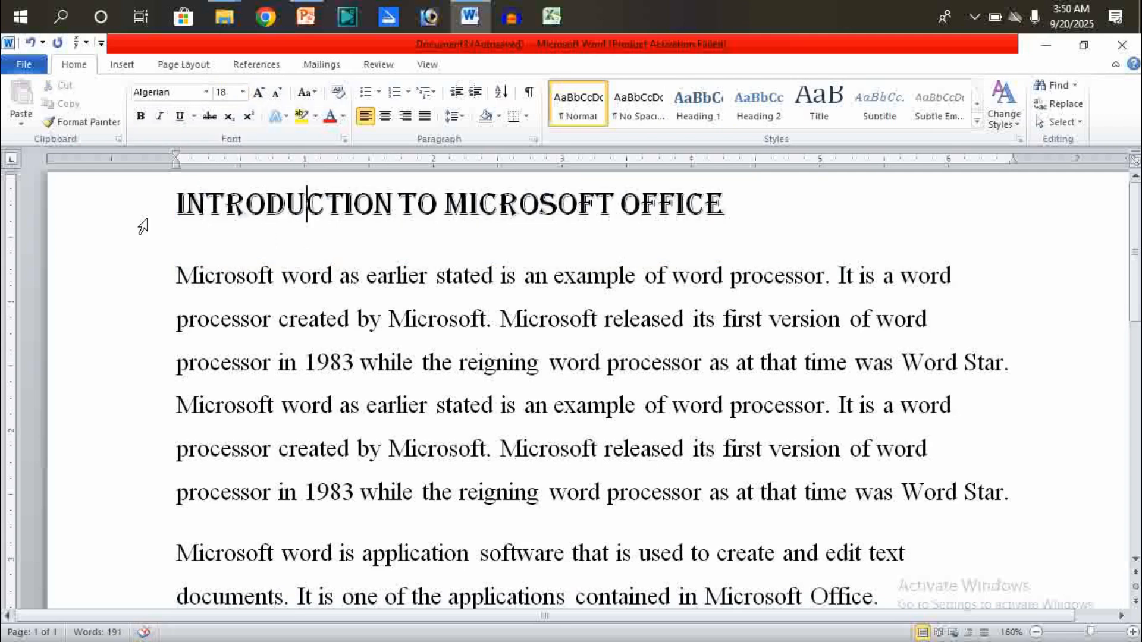
- Color the title text red
{"action": "left_click_drag", "start_coordinate": [172, 209], "coordinate": [643, 216]}
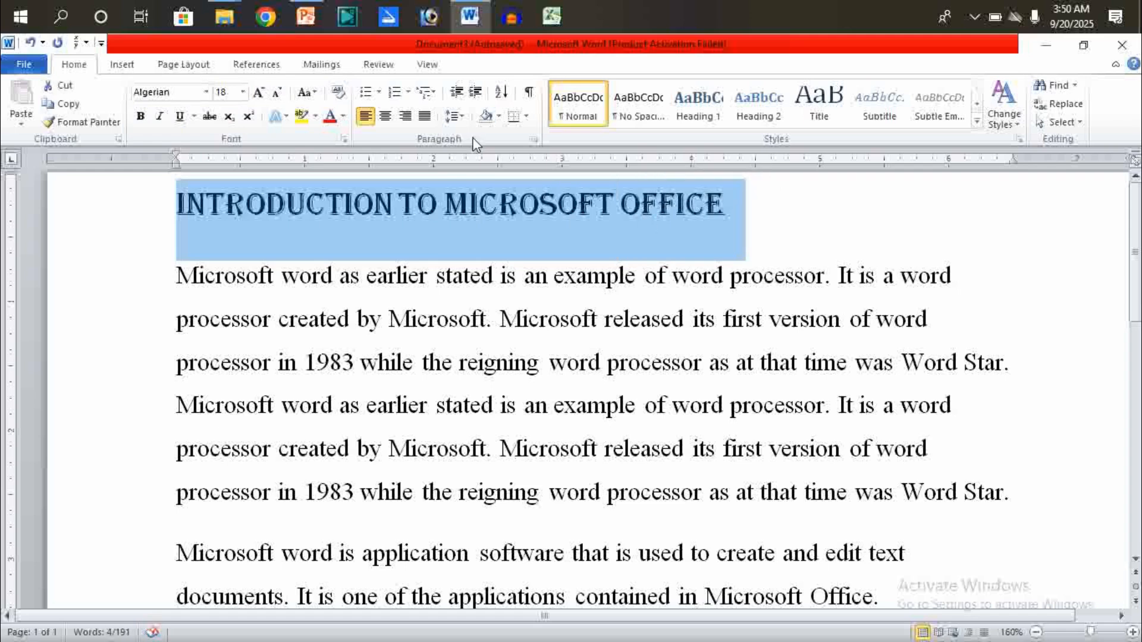
{"action": "left_click", "coordinate": [346, 117]}
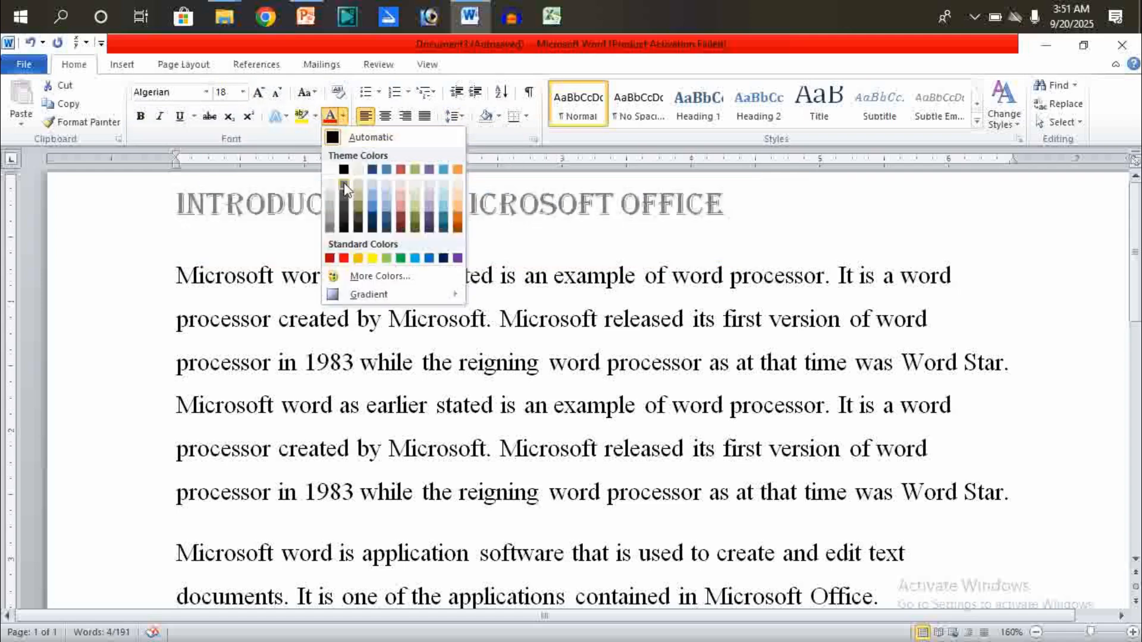
{"action": "left_click", "coordinate": [344, 258]}
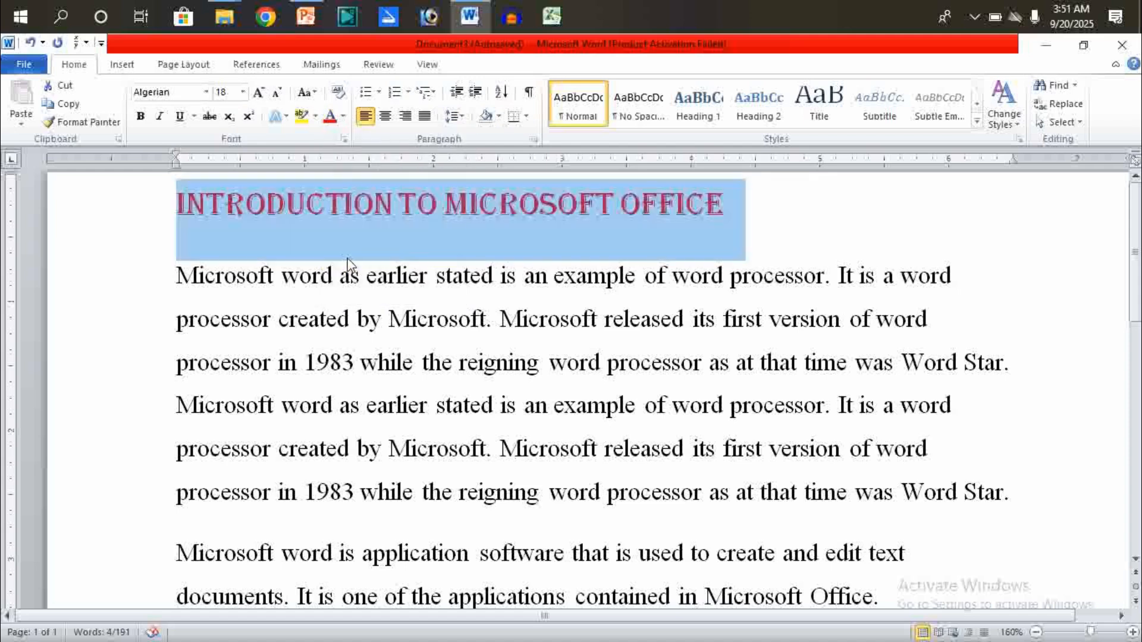
{"action": "left_click", "coordinate": [448, 233]}
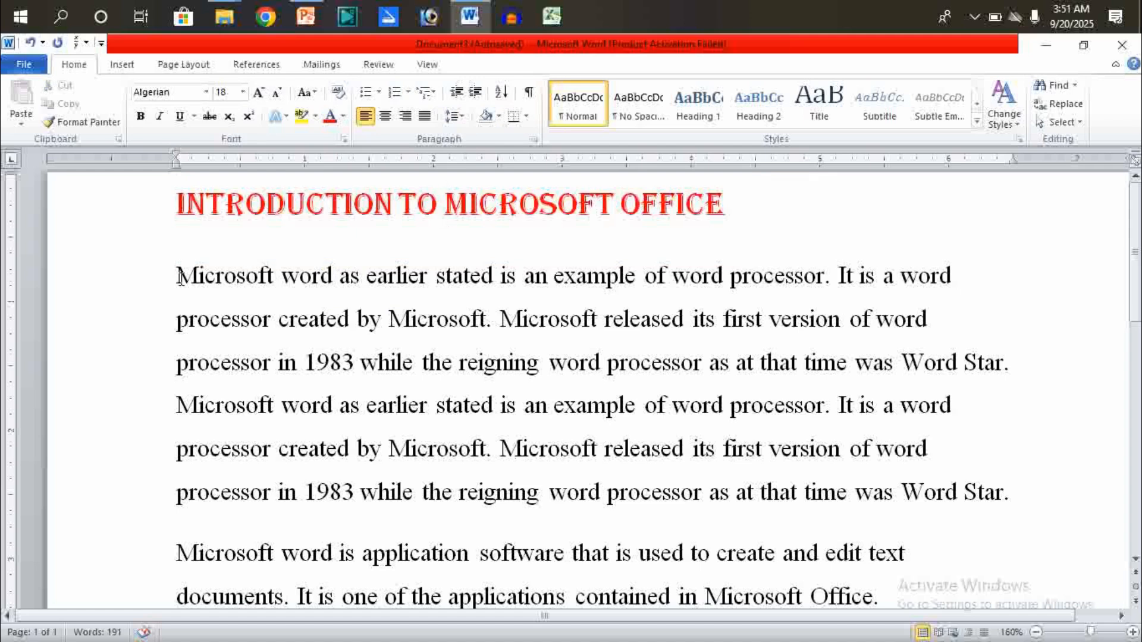
- Color the words "Microsoft word" at the start of the first paragraph purple
{"action": "left_click_drag", "start_coordinate": [177, 277], "coordinate": [331, 275]}
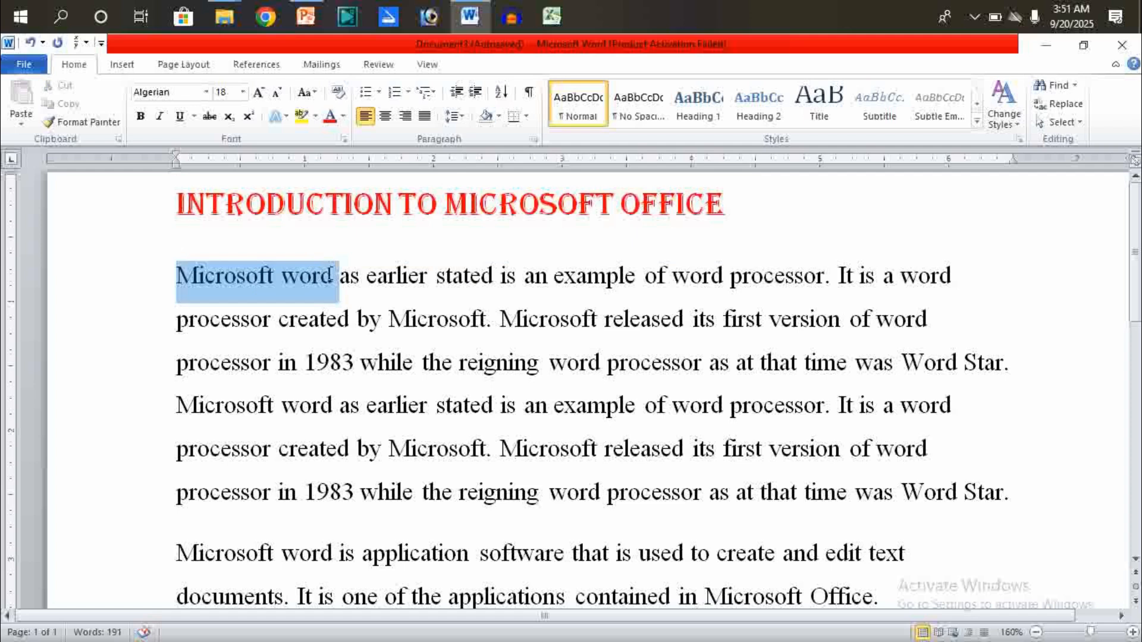
{"action": "left_click_drag", "start_coordinate": [331, 275], "coordinate": [331, 275]}
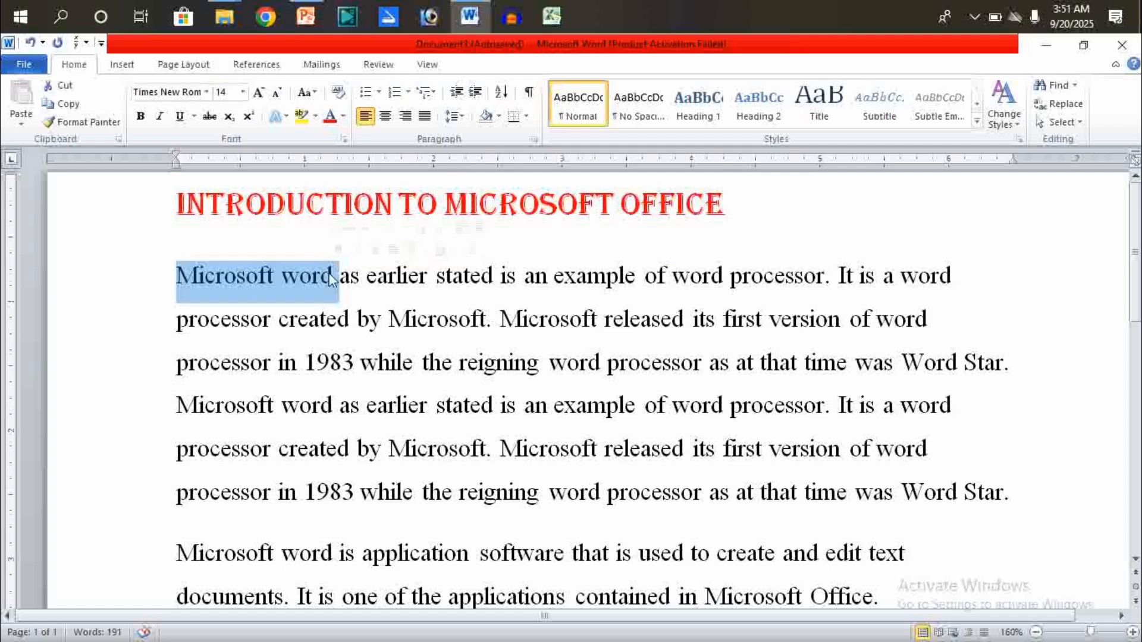
{"action": "left_click", "coordinate": [344, 118]}
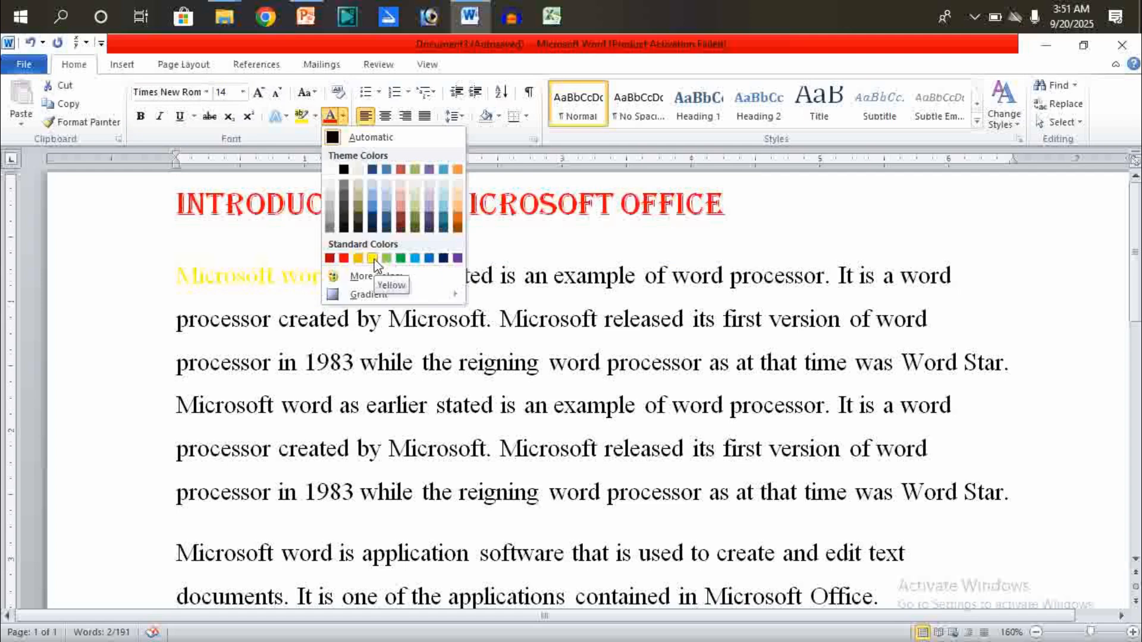
{"action": "left_click", "coordinate": [444, 257]}
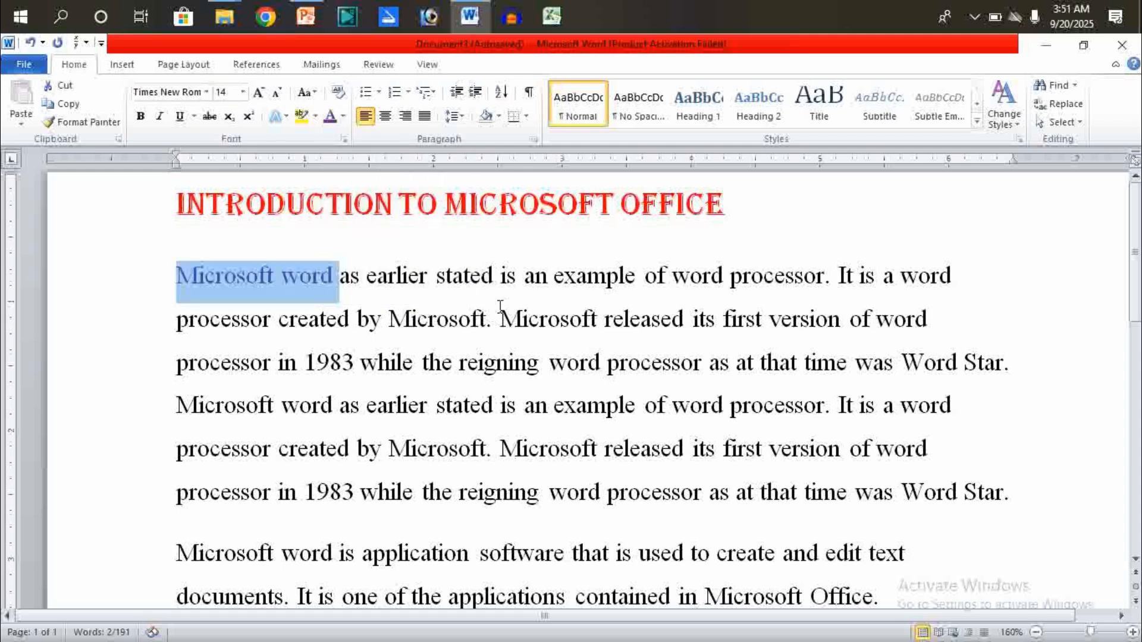
{"action": "left_click", "coordinate": [439, 321]}
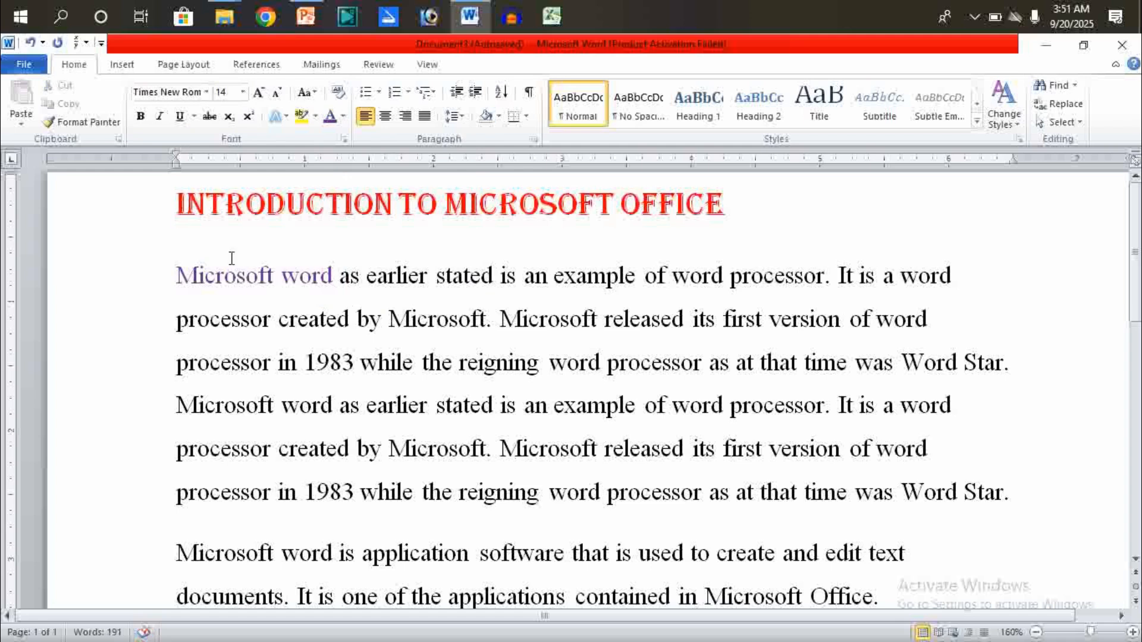
- Change the title's font to Arial Black
{"action": "left_click", "coordinate": [158, 216]}
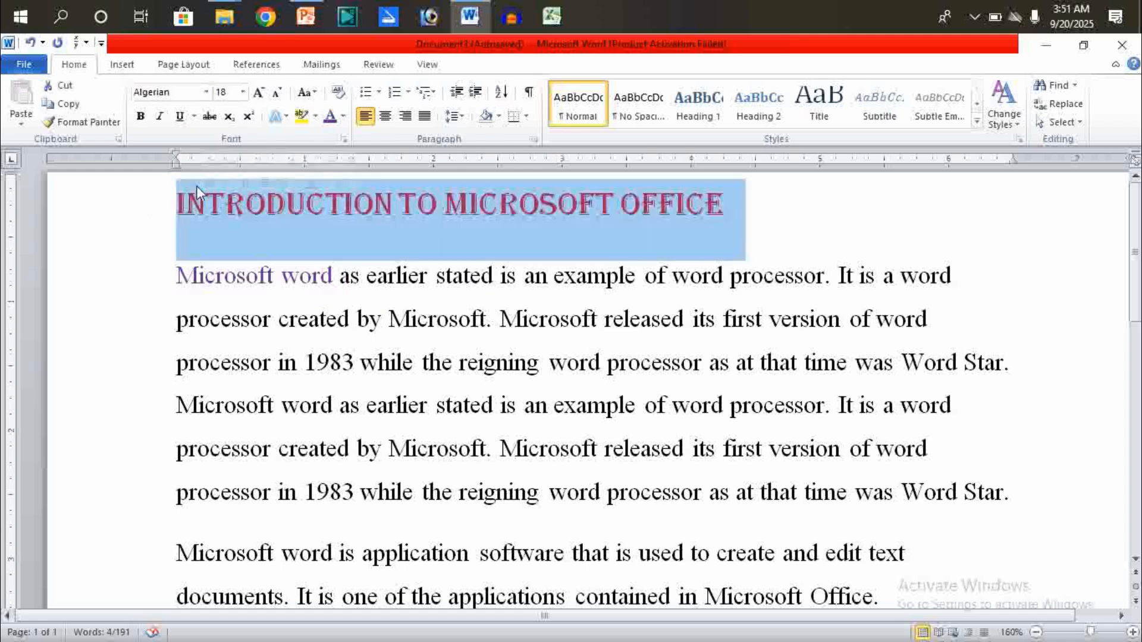
{"action": "left_click", "coordinate": [205, 93]}
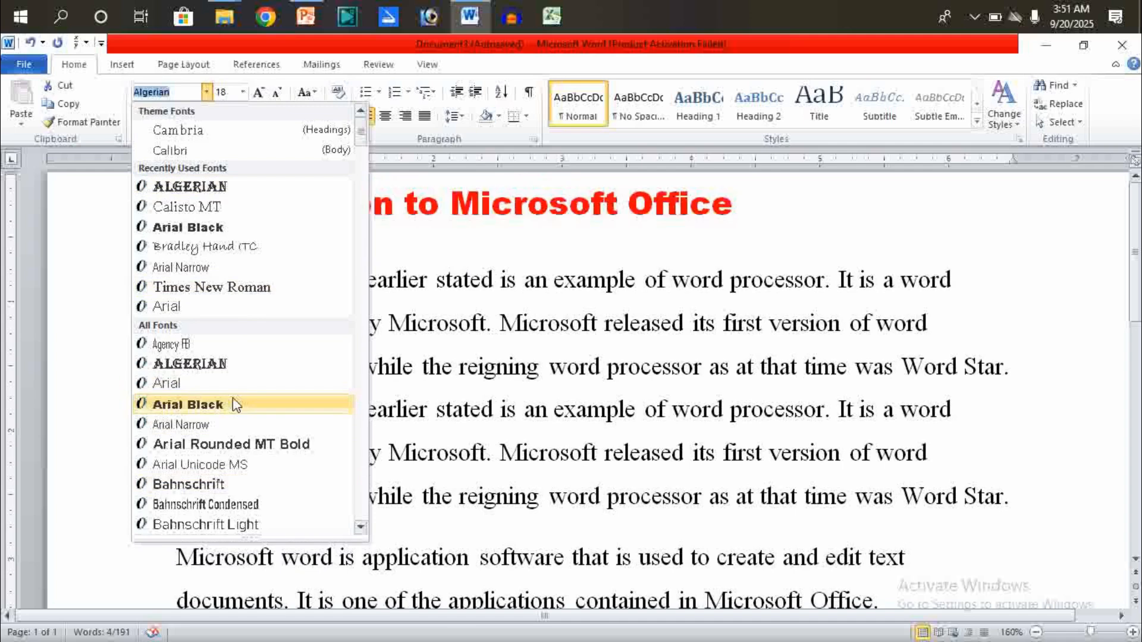
{"action": "left_click", "coordinate": [233, 405]}
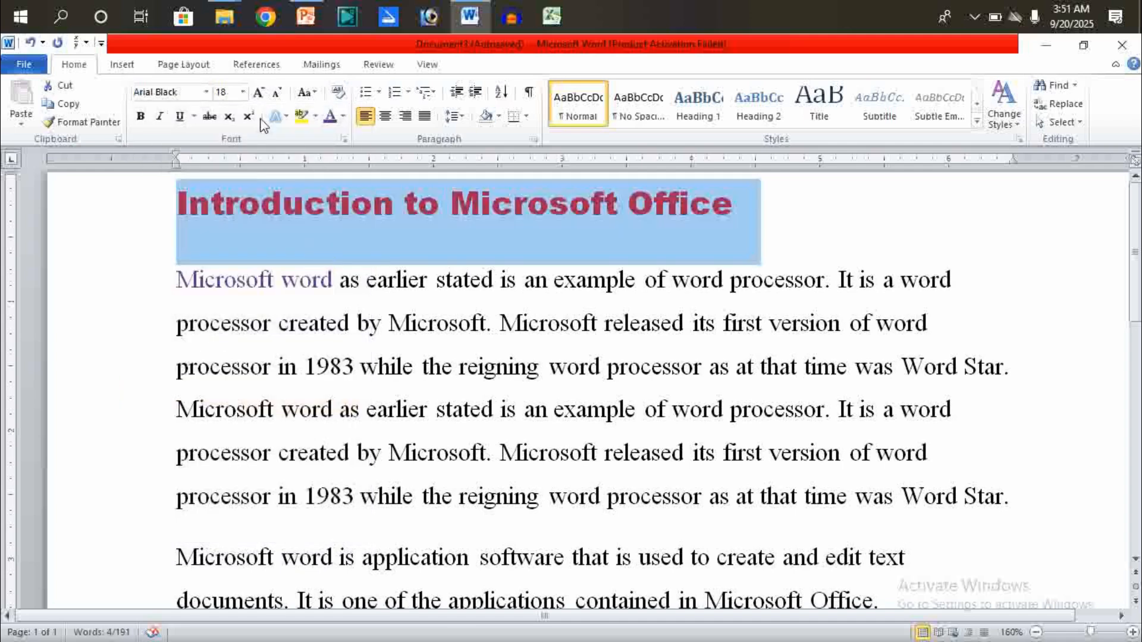
- Enlarge the title's font size step by step with the keyboard shortcut up to 28
{"action": "left_click", "coordinate": [244, 93]}
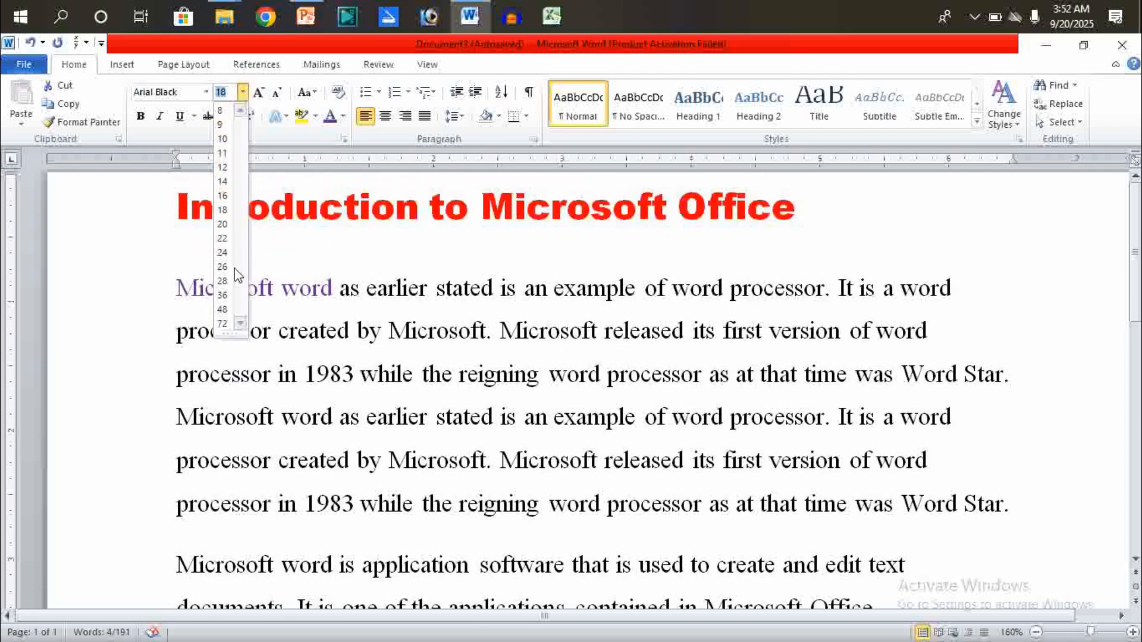
{"action": "left_click", "coordinate": [408, 201]}
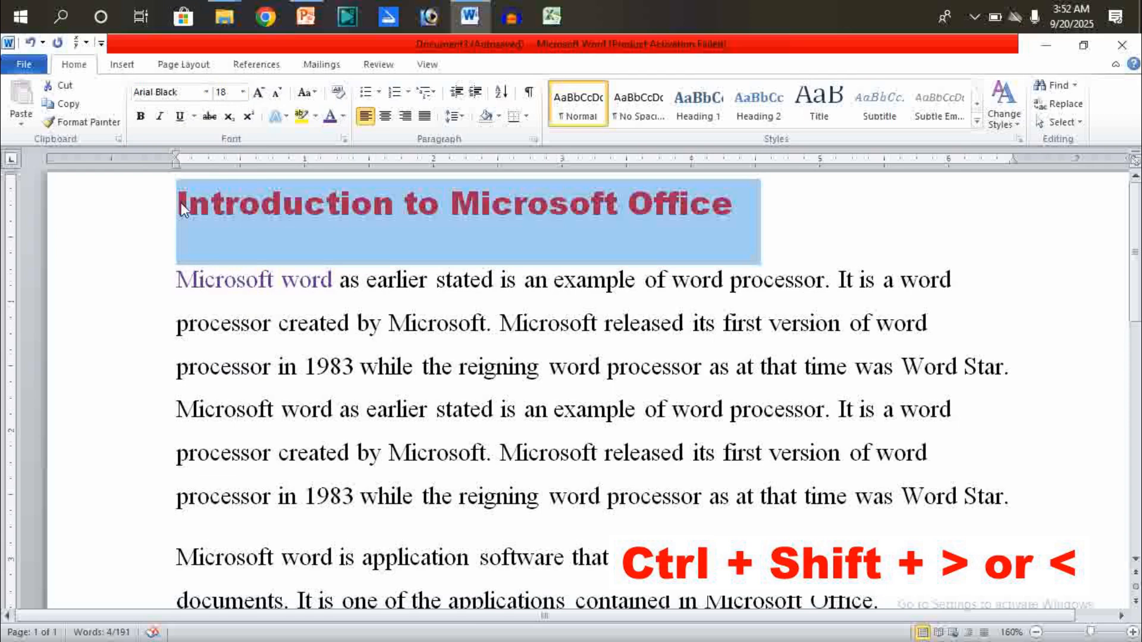
{"action": "key", "text": "ctrl+shift+period"}
{"action": "key", "text": "ctrl+shift+period"}
{"action": "key", "text": "ctrl+shift+period"}
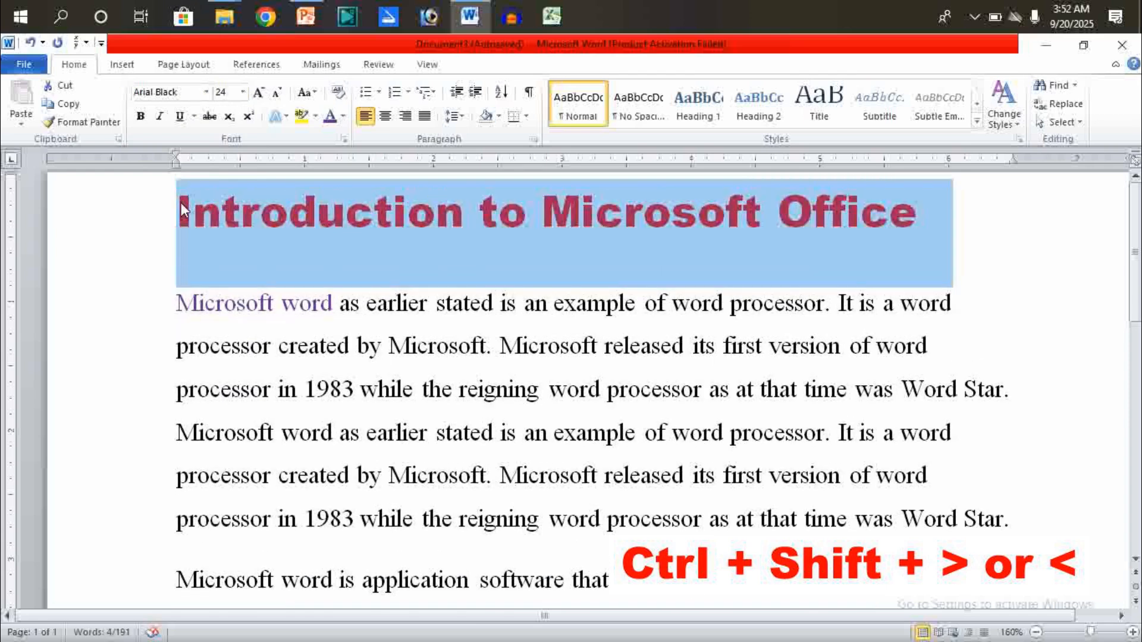
{"action": "key", "text": "ctrl+shift+period"}
{"action": "key", "text": "ctrl+shift+period"}
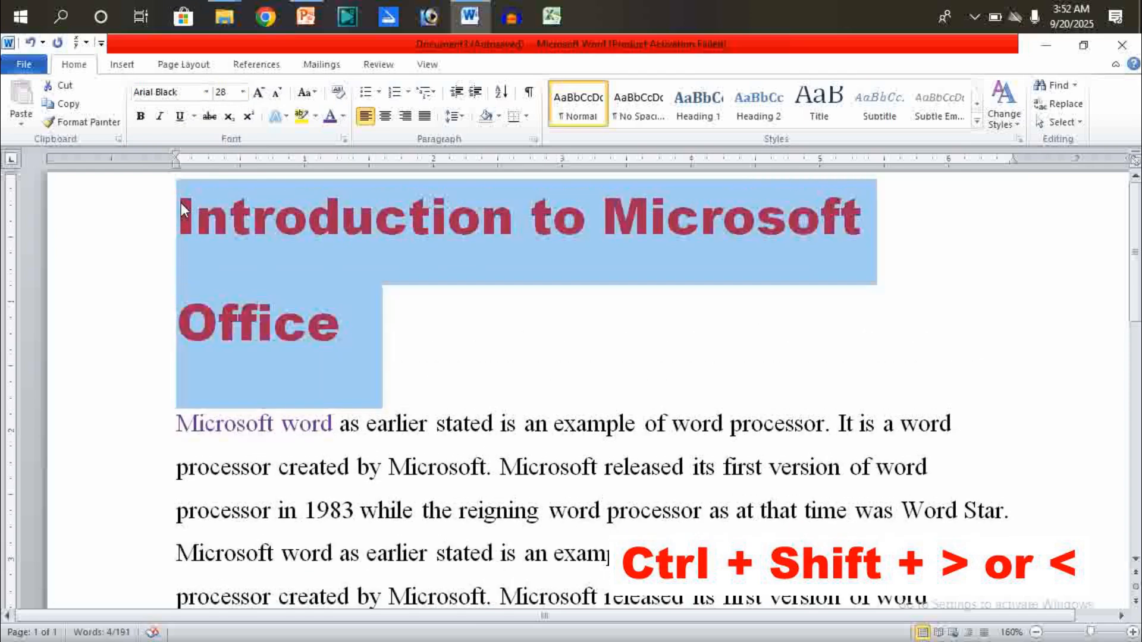
- Shrink the title's font size step by step with the keyboard shortcut down to 16
{"action": "key", "text": "ctrl+shift+comma"}
{"action": "key", "text": "ctrl+shift+comma"}
{"action": "key", "text": "ctrl+shift+comma"}
{"action": "key", "text": "ctrl+shift+comma"}
{"action": "key", "text": "ctrl+shift+comma"}
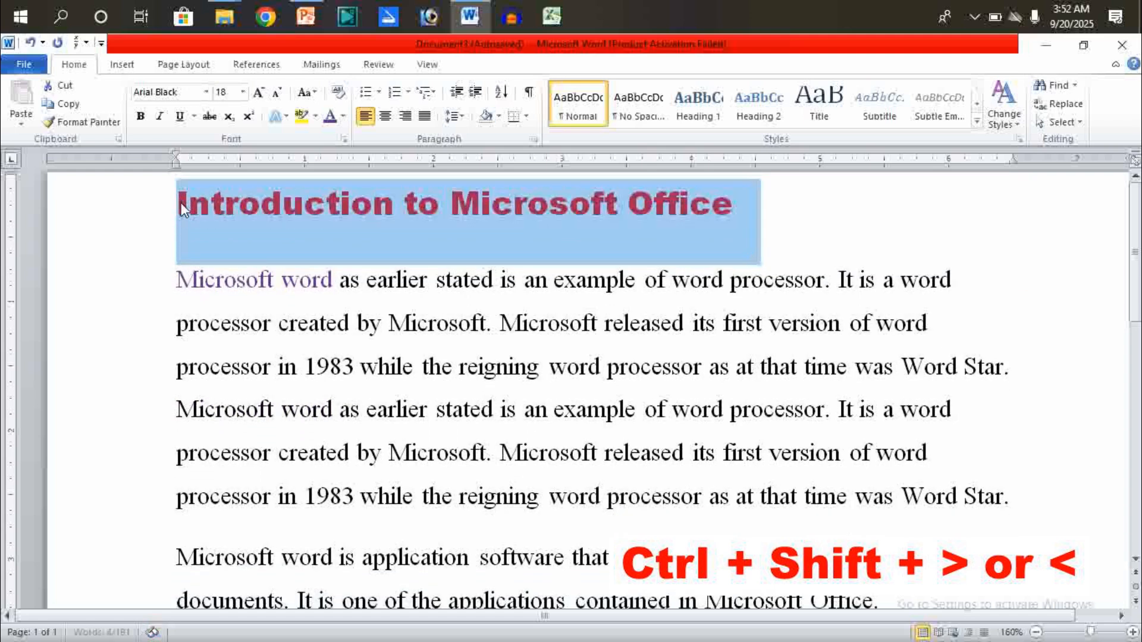
{"action": "key", "text": "ctrl+shift+comma"}
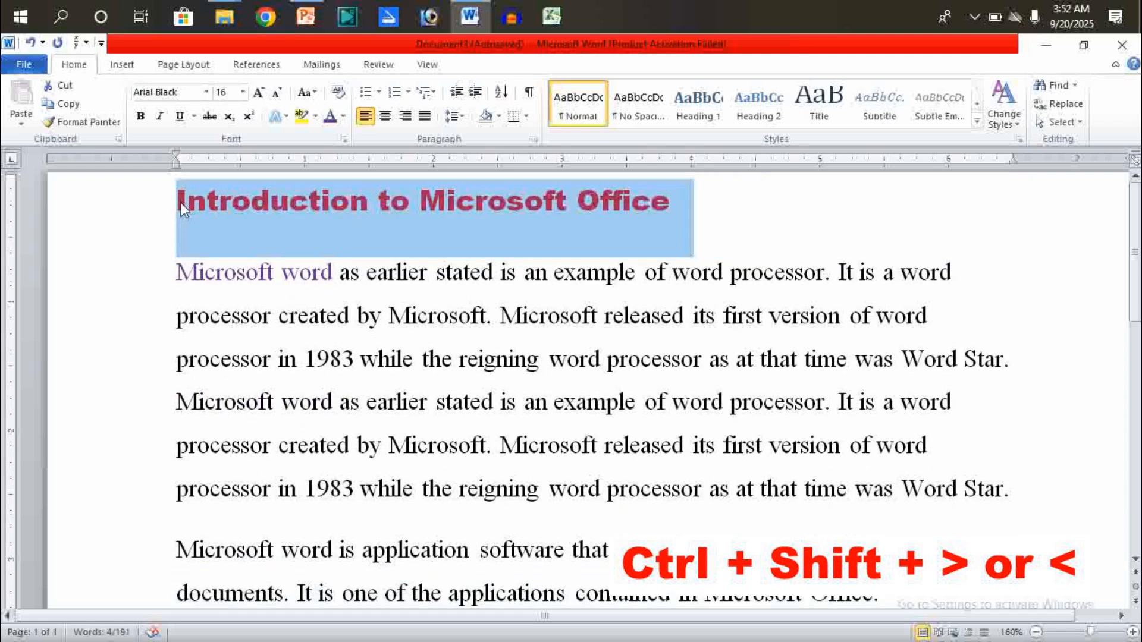
- Color the title text purple from the standard colors
{"action": "left_click", "coordinate": [343, 116]}
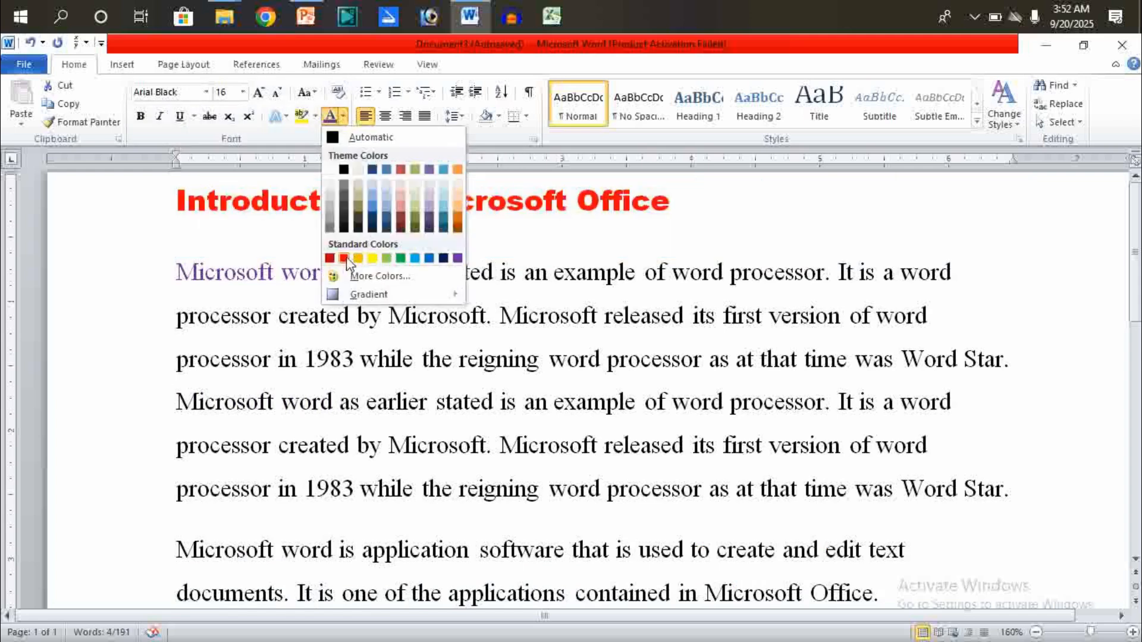
{"action": "left_click", "coordinate": [458, 258]}
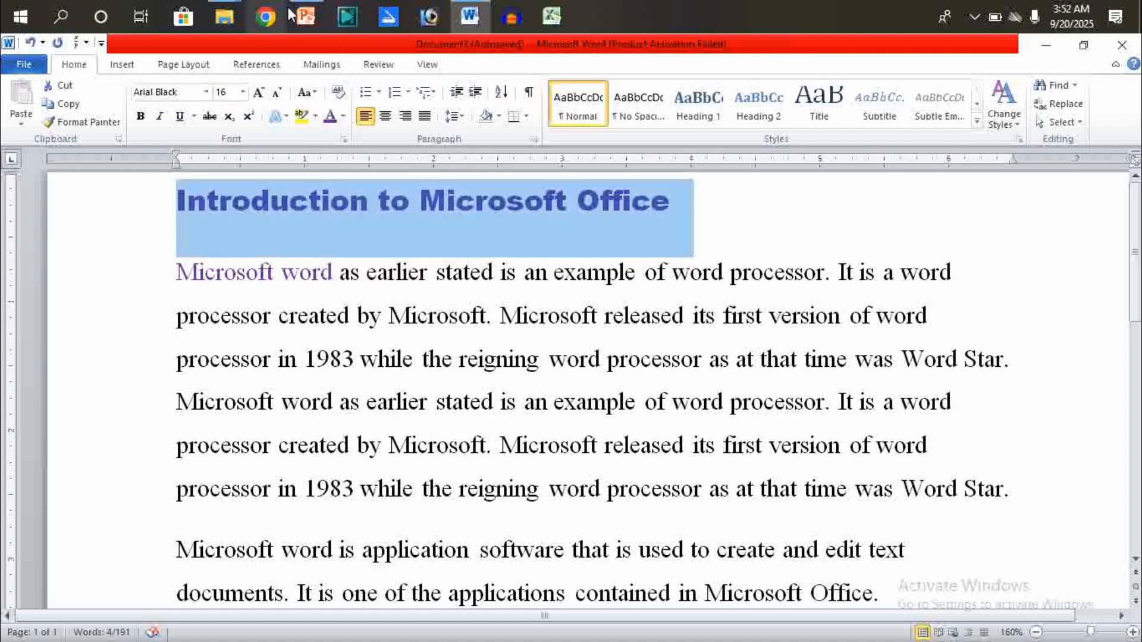
- Switch to the PowerPoint presentation and start the slide show from the current FONTS slide
{"action": "mouse_move", "coordinate": [305, 13]}
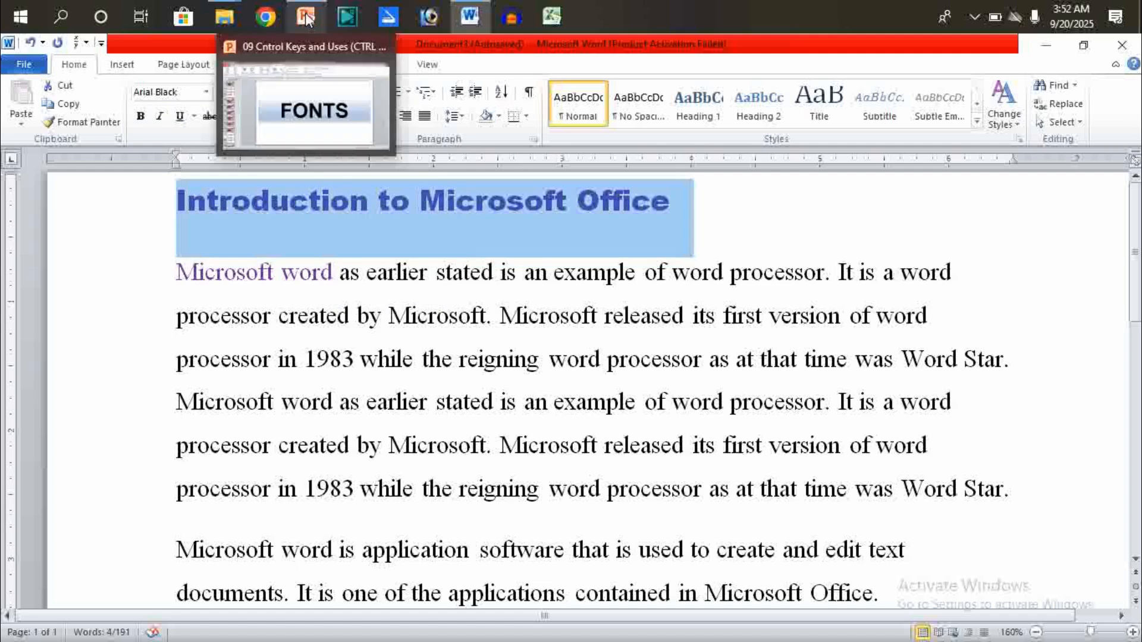
{"action": "left_click", "coordinate": [308, 86]}
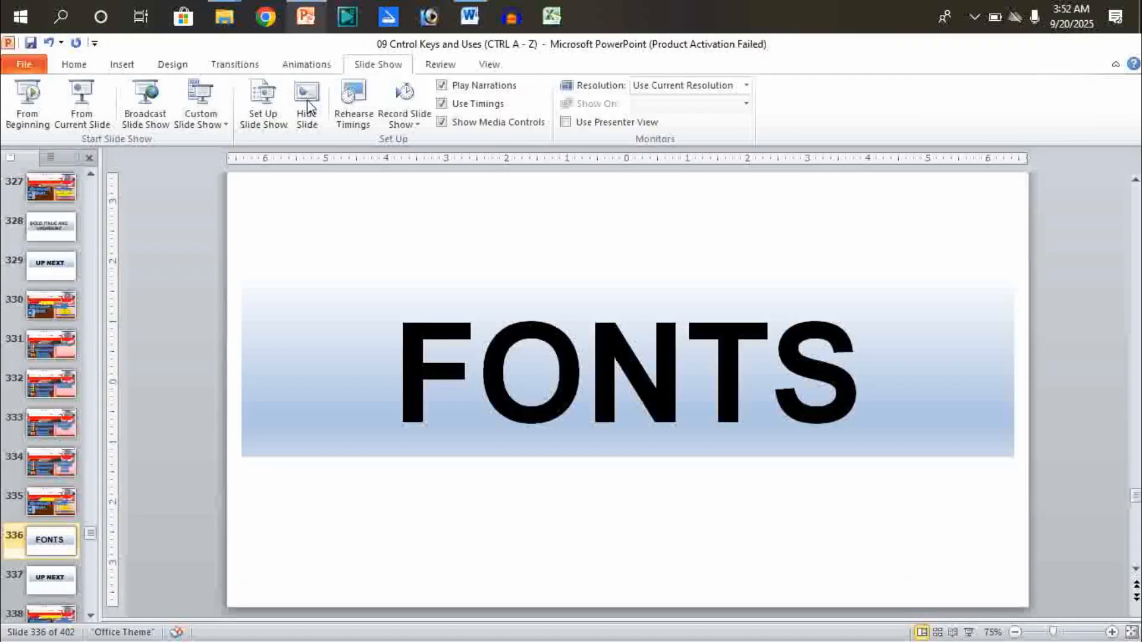
{"action": "left_click", "coordinate": [82, 98]}
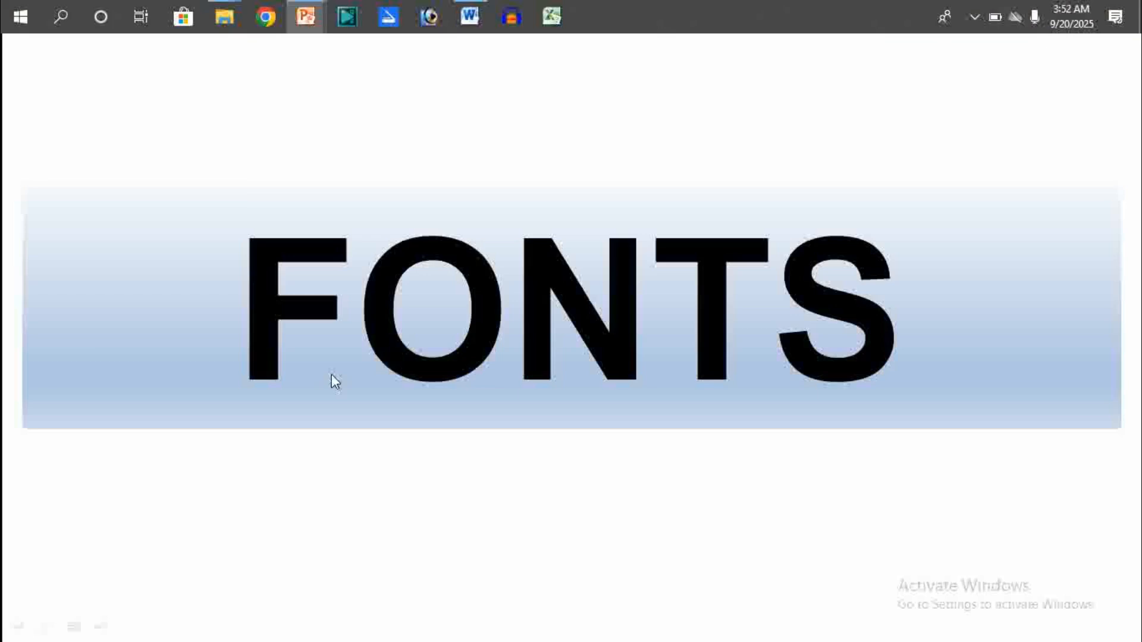